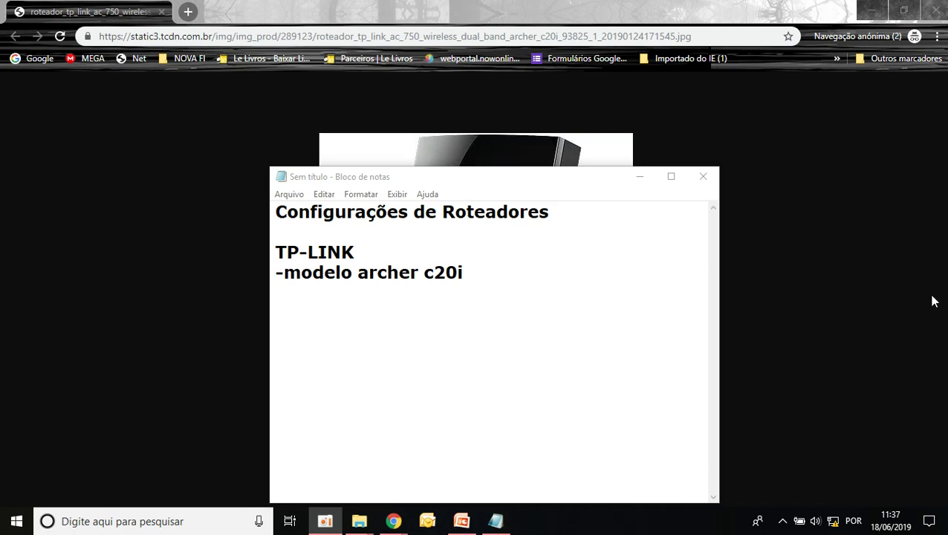
- Minimize the Notepad notes to reveal the Archer C20i router photo in Chrome
click(638, 178)
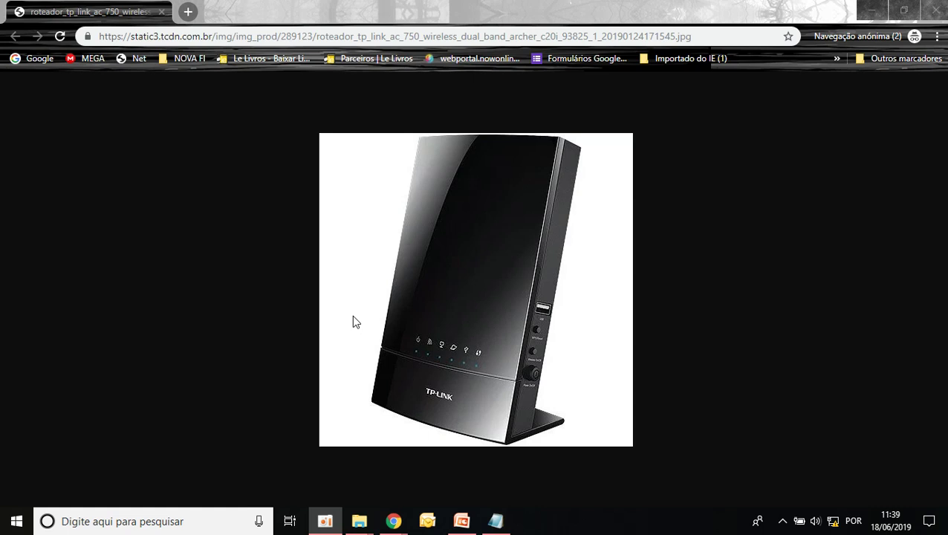
- Run ipconfig in Command Prompt and highlight the Ethernet default gateway 192.168.1.1
key(super+r)
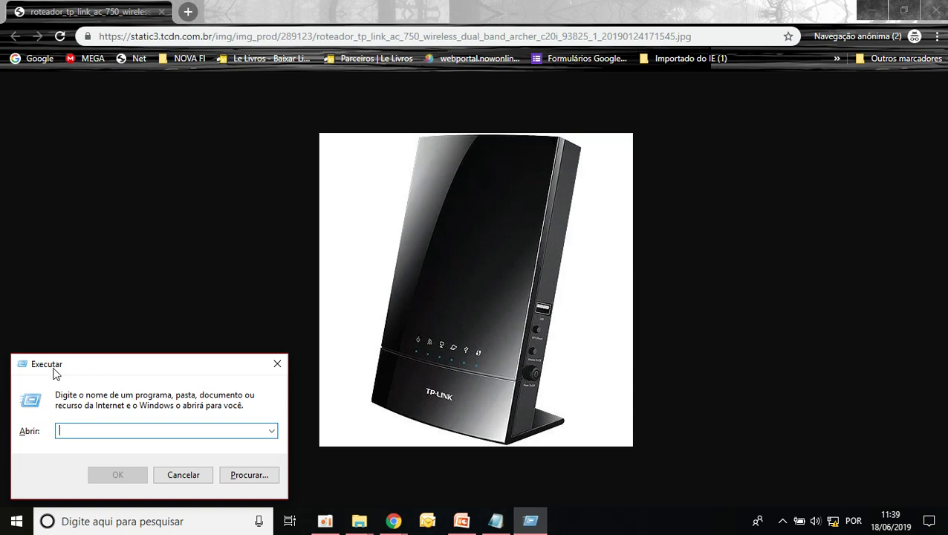
text(cmd)
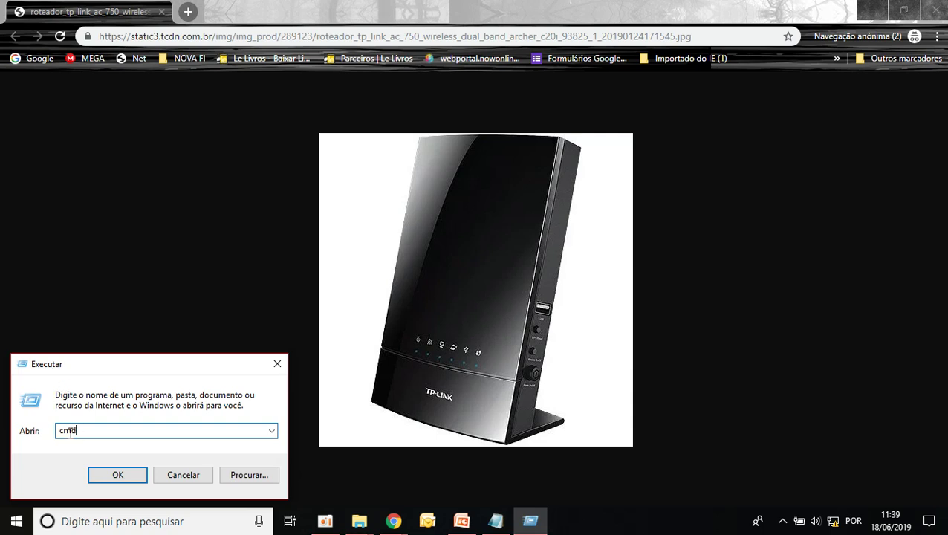
click(124, 475)
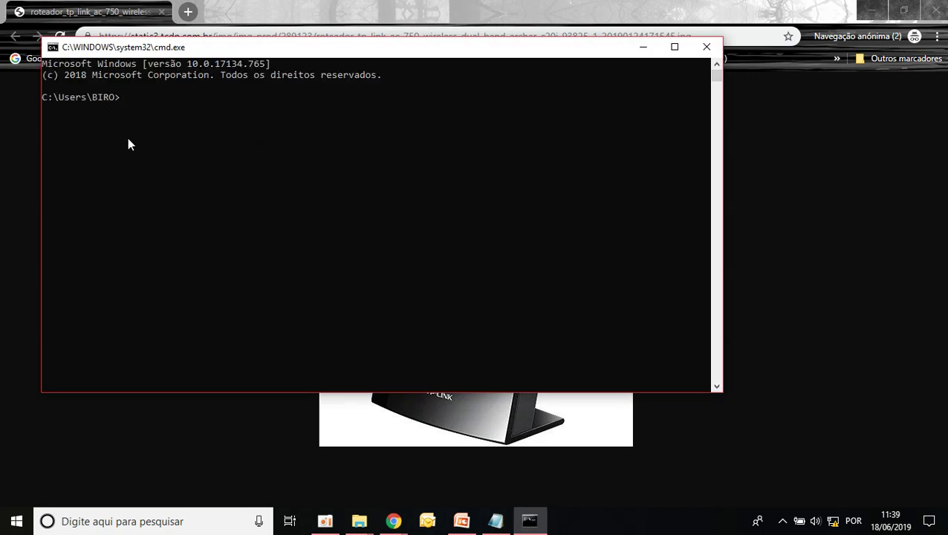
text(ipconfig)
key(Return)
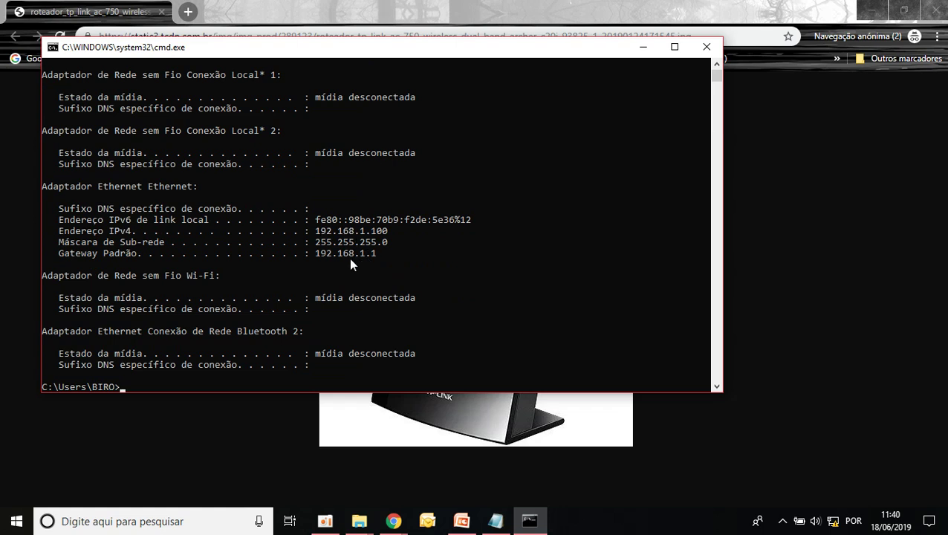
drag(99, 253, 396, 254)
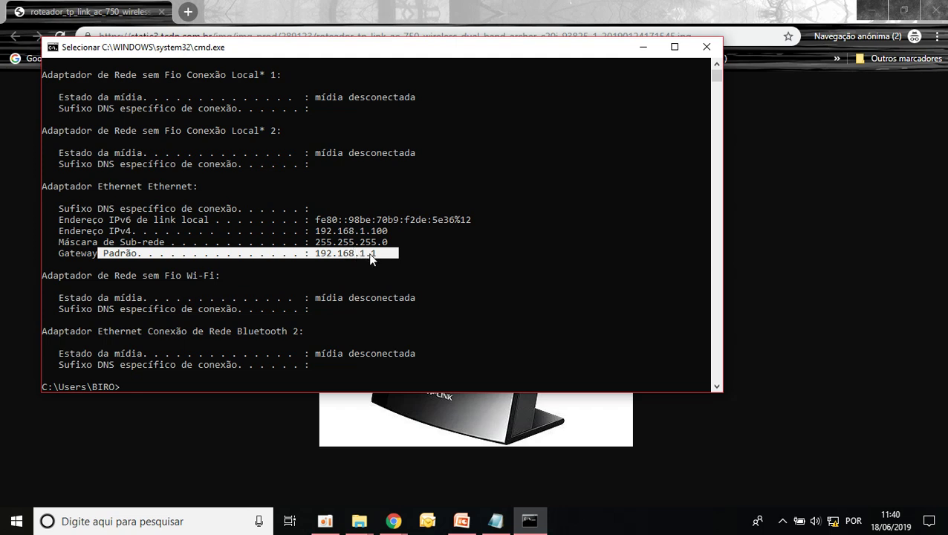
- Load the router admin page at 192.168.1.1 in a new Chrome tab, then choose Logout
click(370, 17)
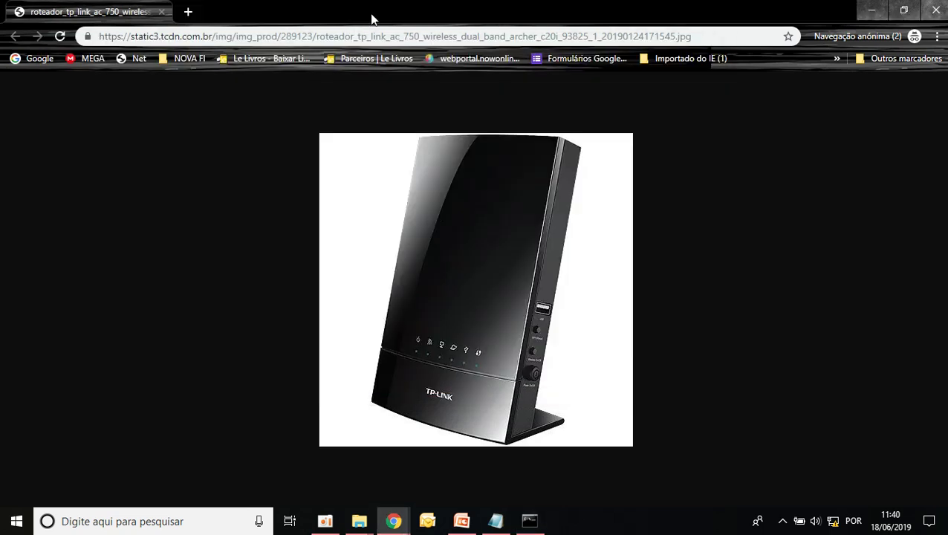
click(187, 13)
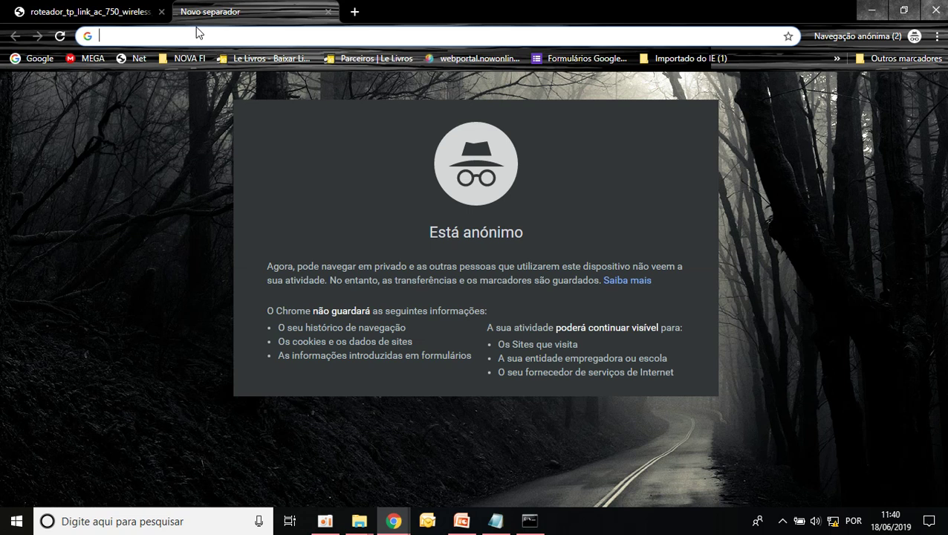
text(192.1)
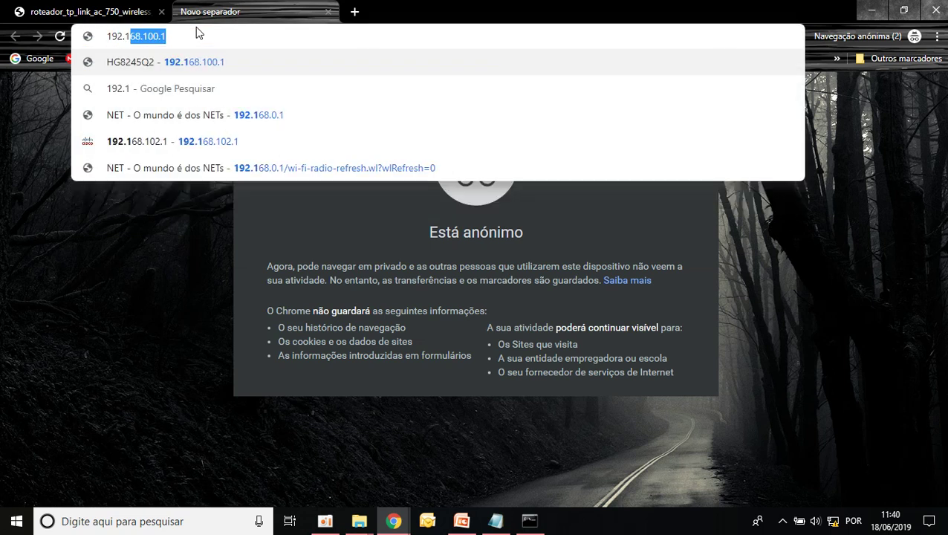
text(68)
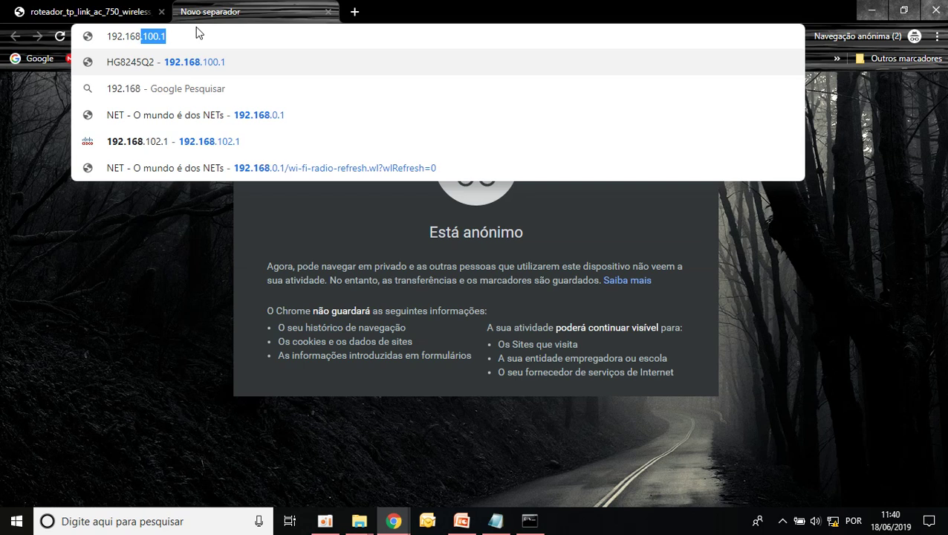
text(.1.1)
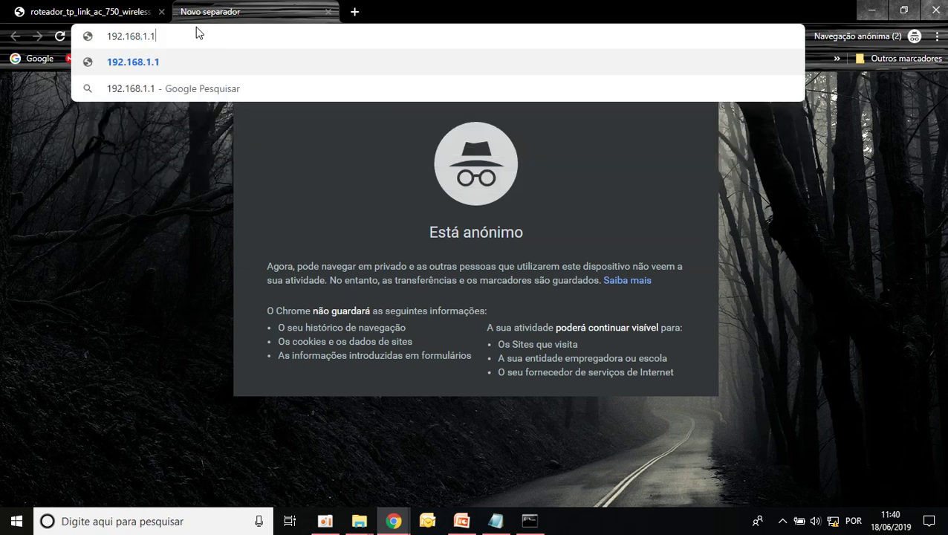
key(Return)
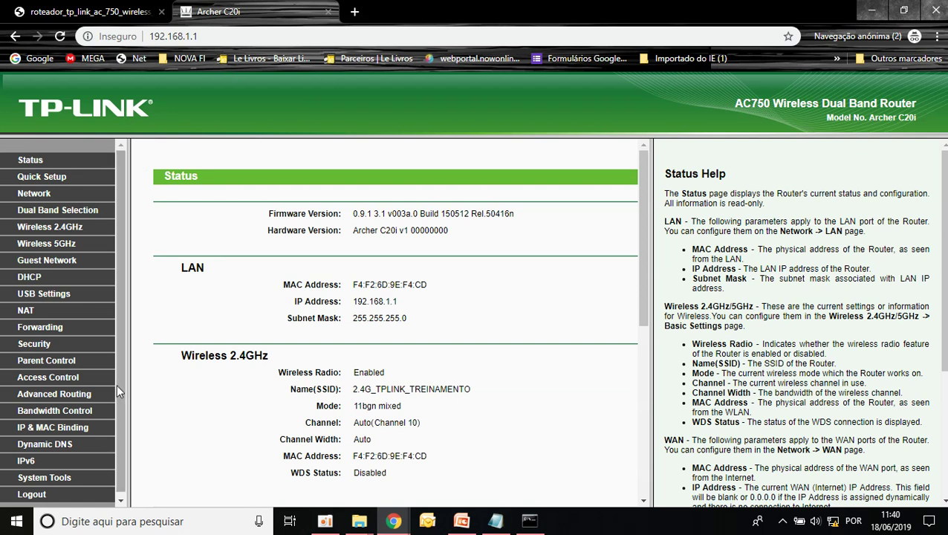
click(36, 493)
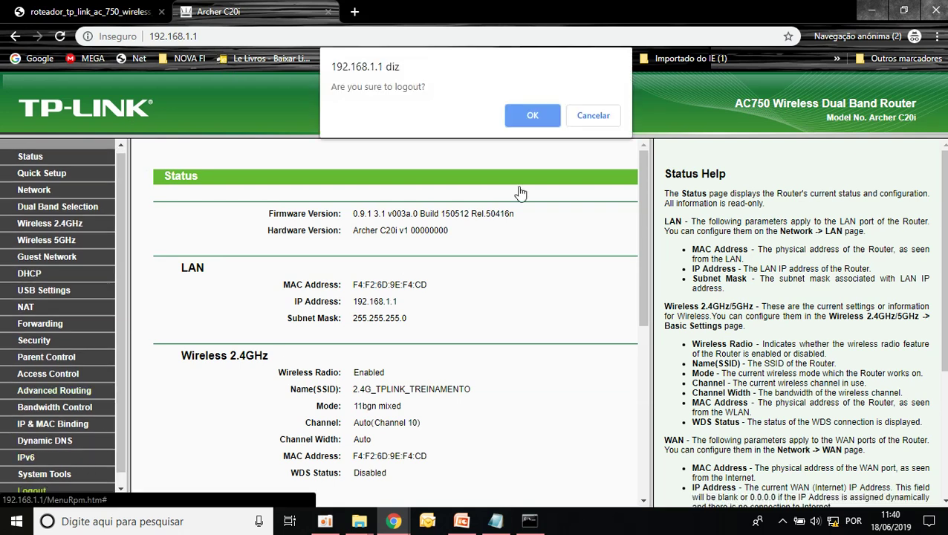
- Confirm the logout and sign back in by entering the router admin password
click(529, 112)
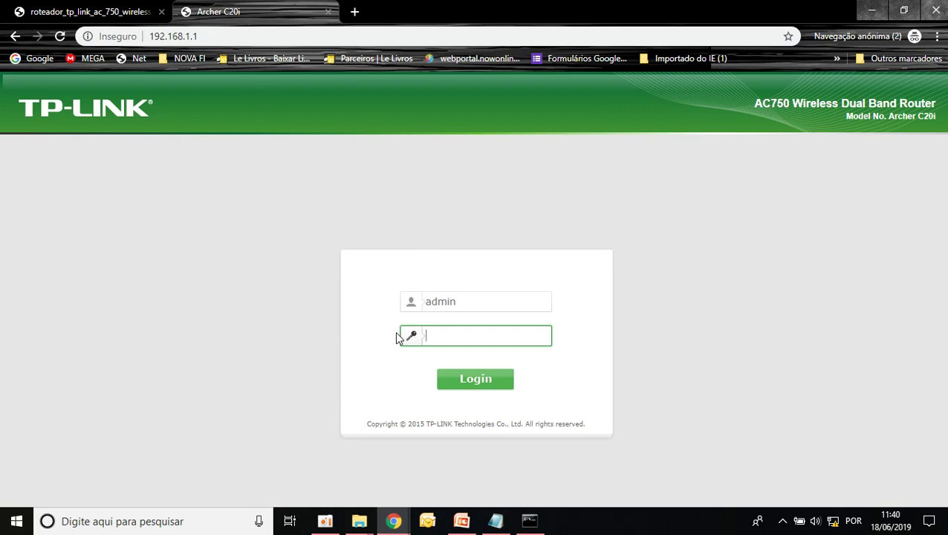
click(446, 305)
click(467, 327)
text(admin)
click(489, 389)
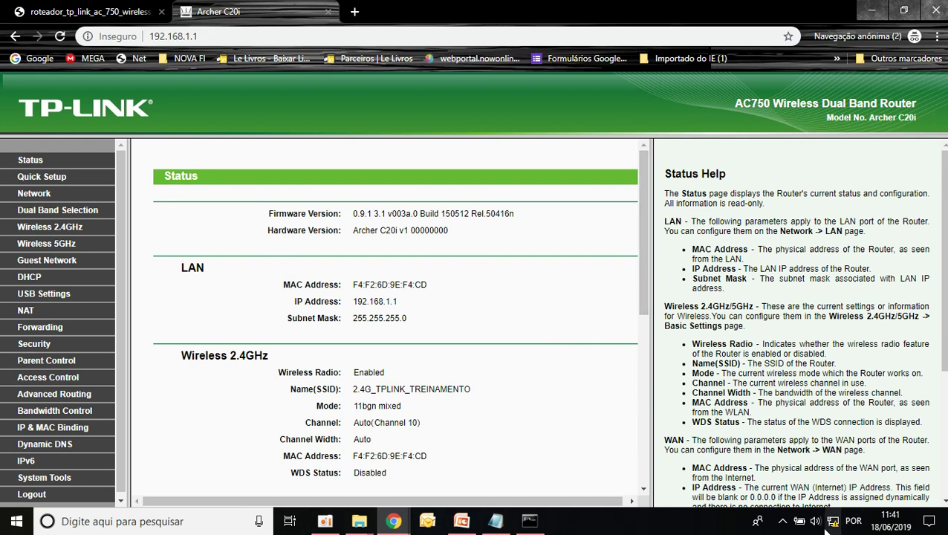
mouse_move(827, 528)
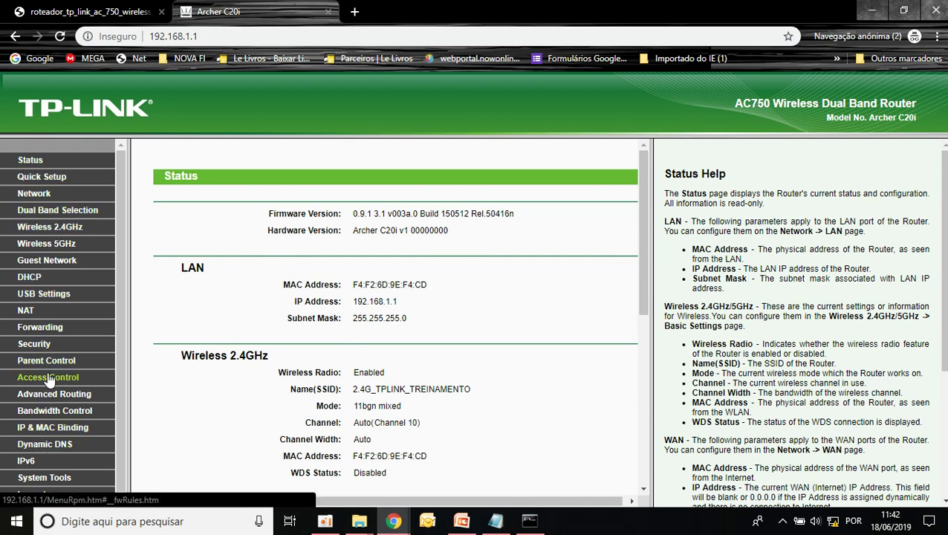
- Launch Quick Setup, advance to WAN Connection Type, and select Auto-Detect
click(42, 180)
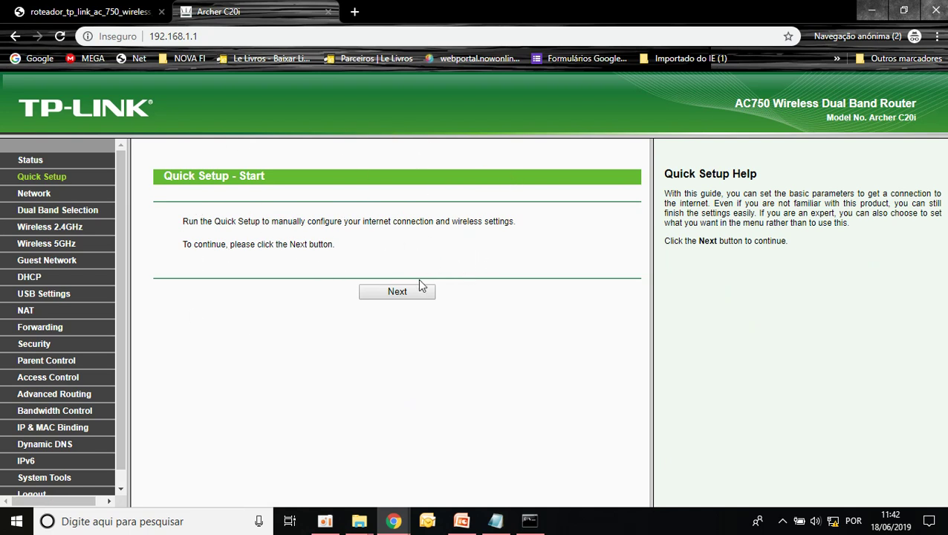
click(397, 292)
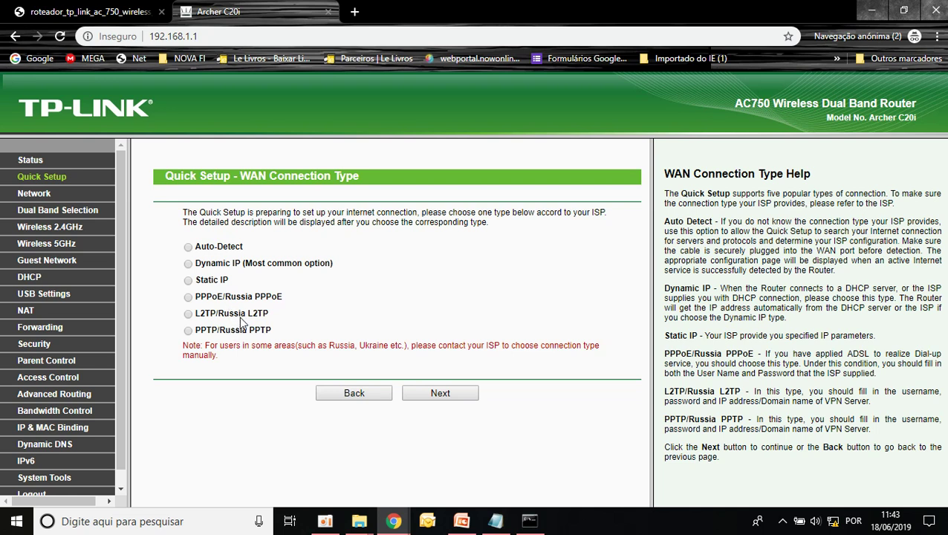
click(189, 247)
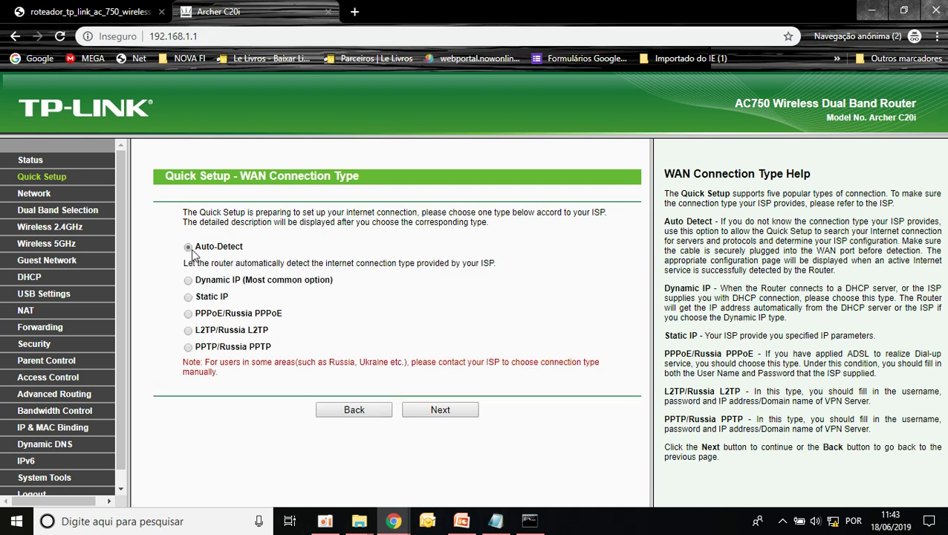
- Proceed with Auto-Detect so the router detects the connection and reaches MAC Clone
click(461, 413)
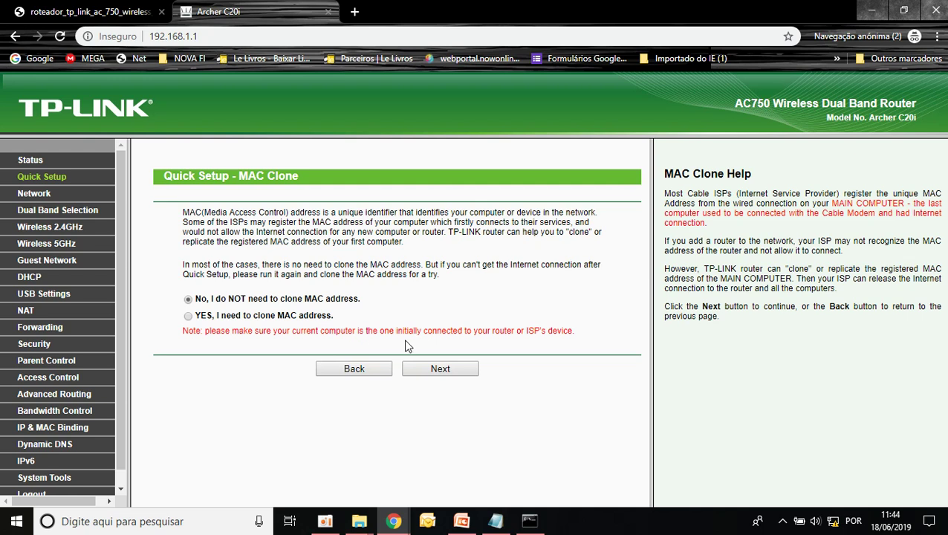
- Skip MAC cloning and leave both the 2.4GHz and 5GHz bands enabled
click(455, 373)
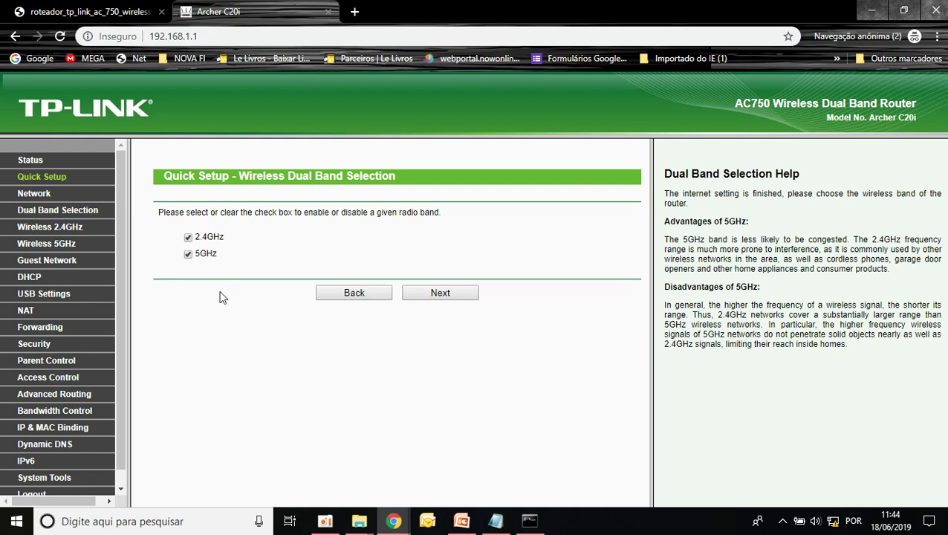
click(188, 254)
click(187, 254)
- Change the 2.4GHz wireless network name to 2.4G_NETVIRTUA_10
click(457, 294)
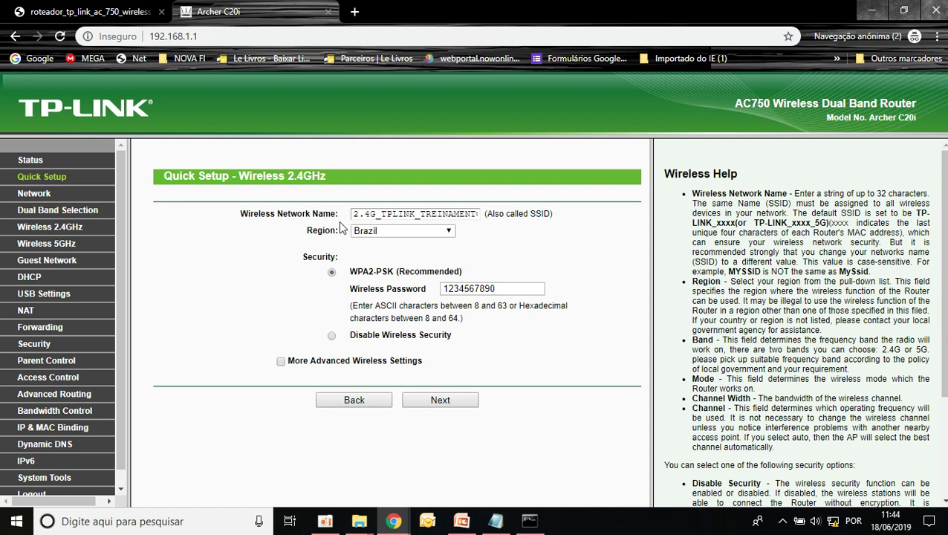
drag(383, 214, 525, 215)
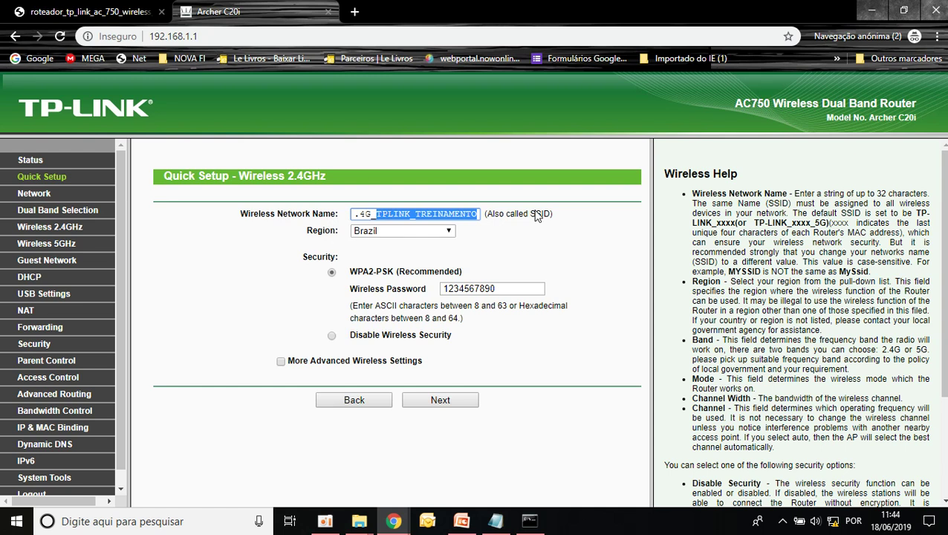
text(net)
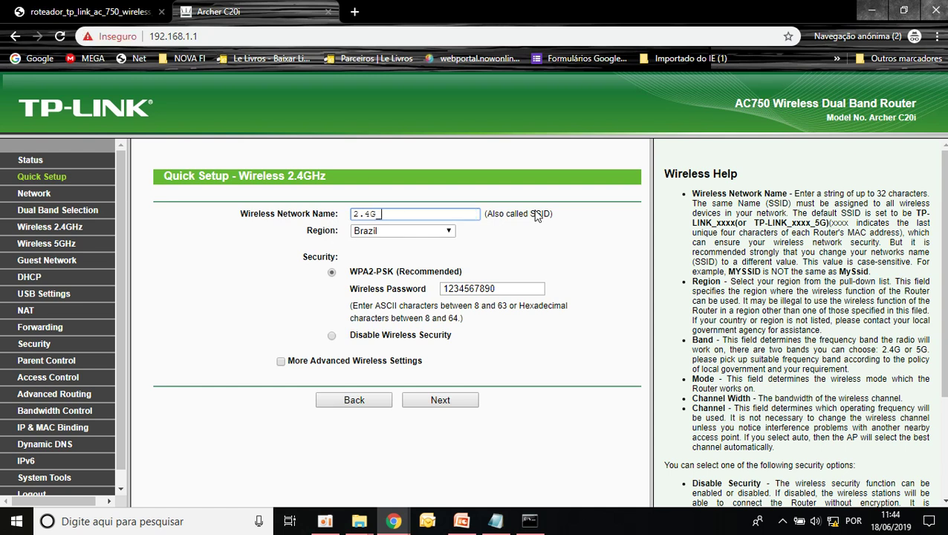
text(NET)
text(VIRTU)
text(A_10)
- Review the new name's 2.4G prefix and the WPA2-PSK wireless password
drag(378, 214, 444, 213)
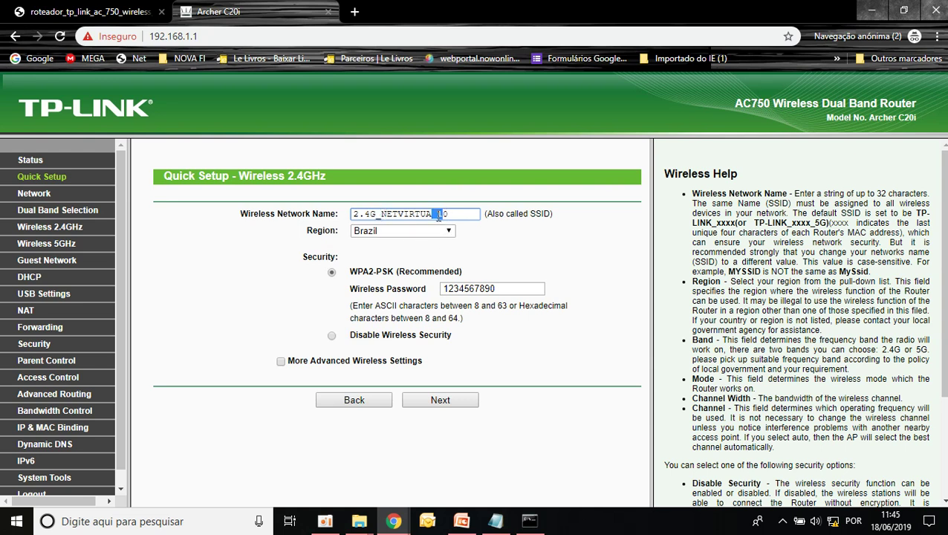
drag(438, 215, 430, 218)
drag(272, 175, 343, 179)
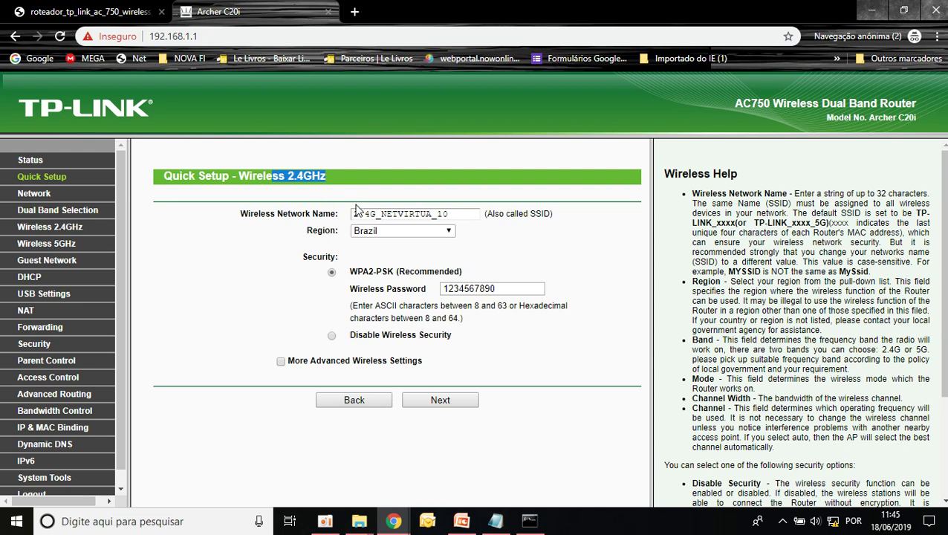
drag(377, 214, 350, 214)
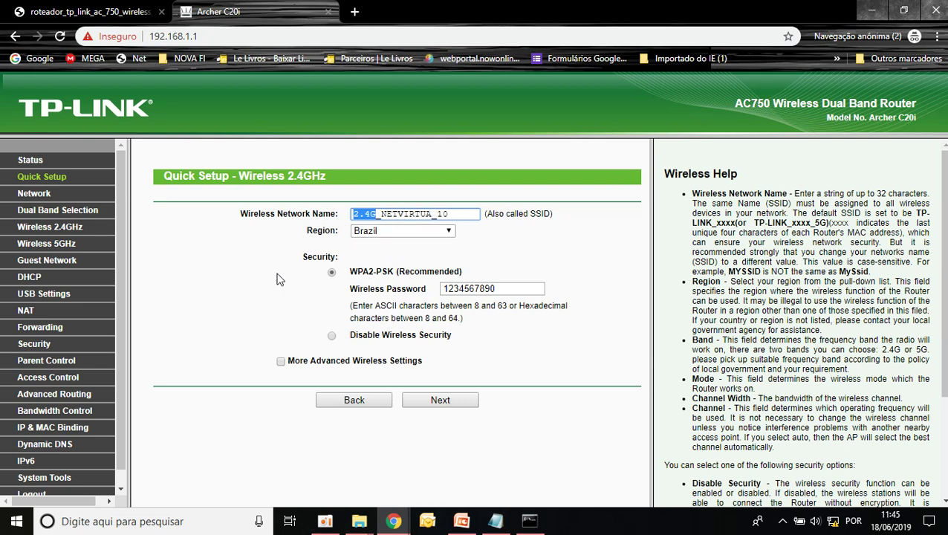
click(332, 272)
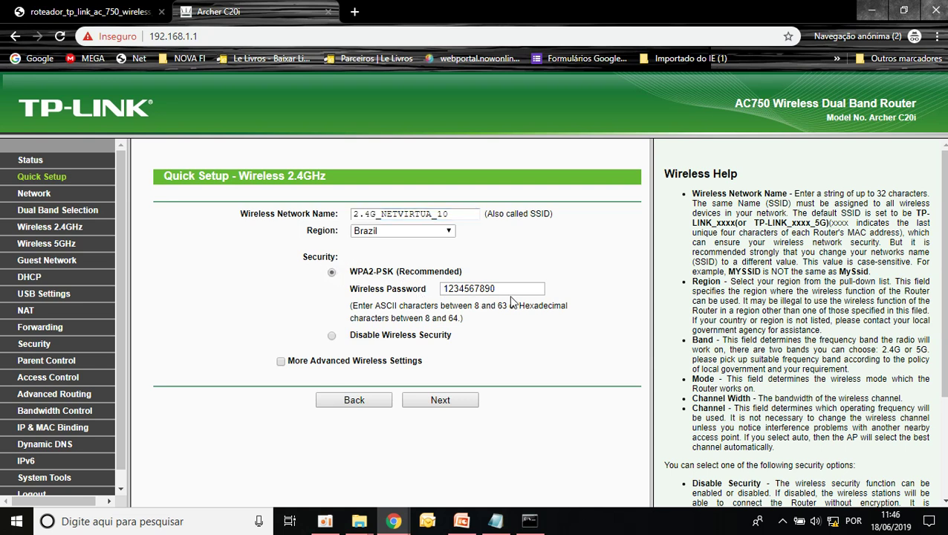
drag(509, 288, 437, 293)
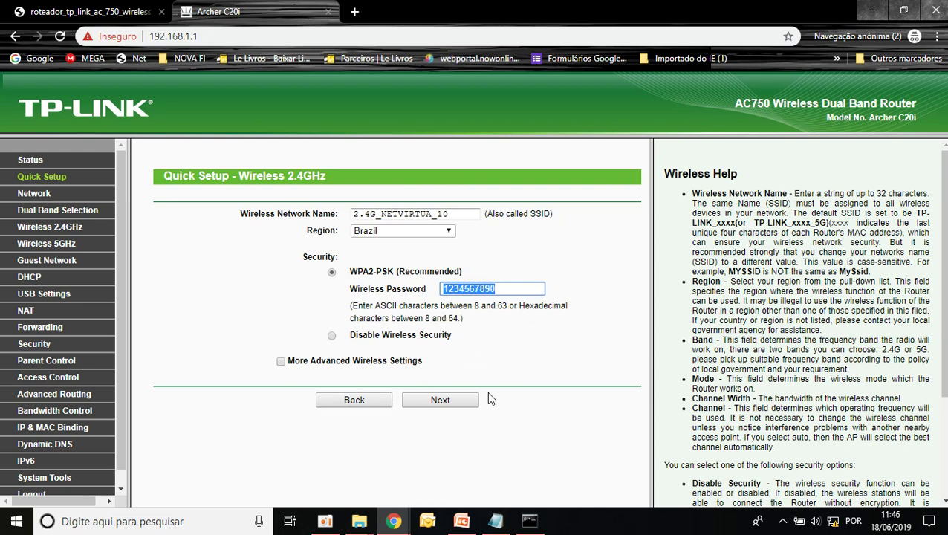
- Rename the 5GHz network to 5G_NETVIRTUA_10 and check its WPA2-PSK password
click(459, 401)
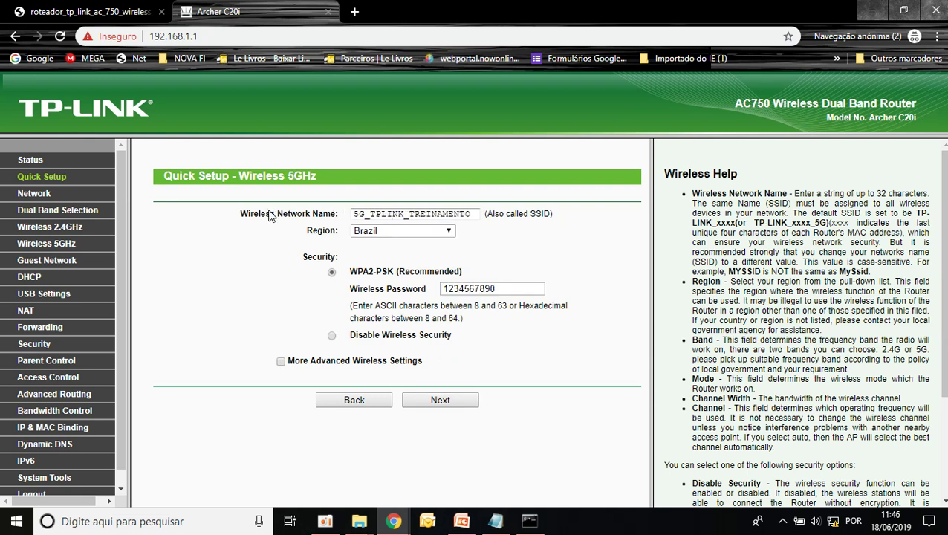
drag(265, 215, 500, 216)
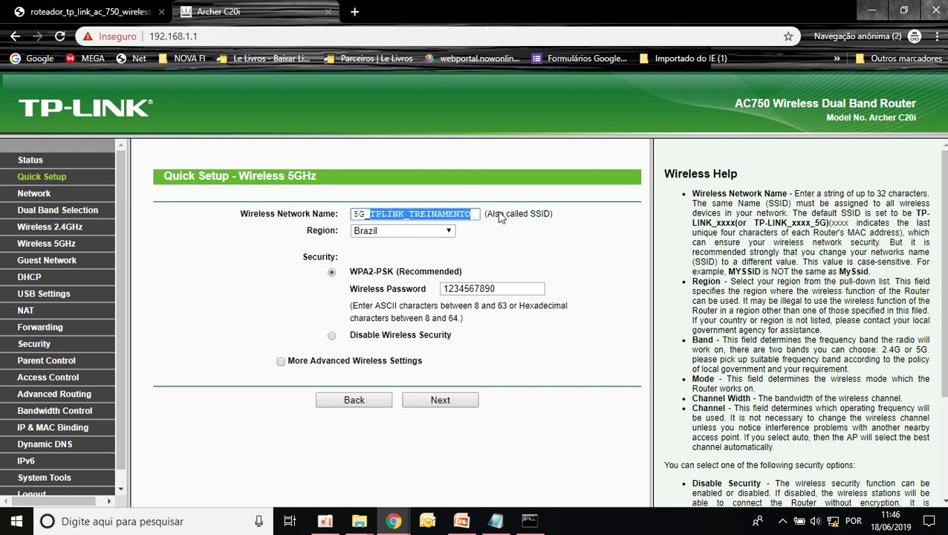
text(NET)
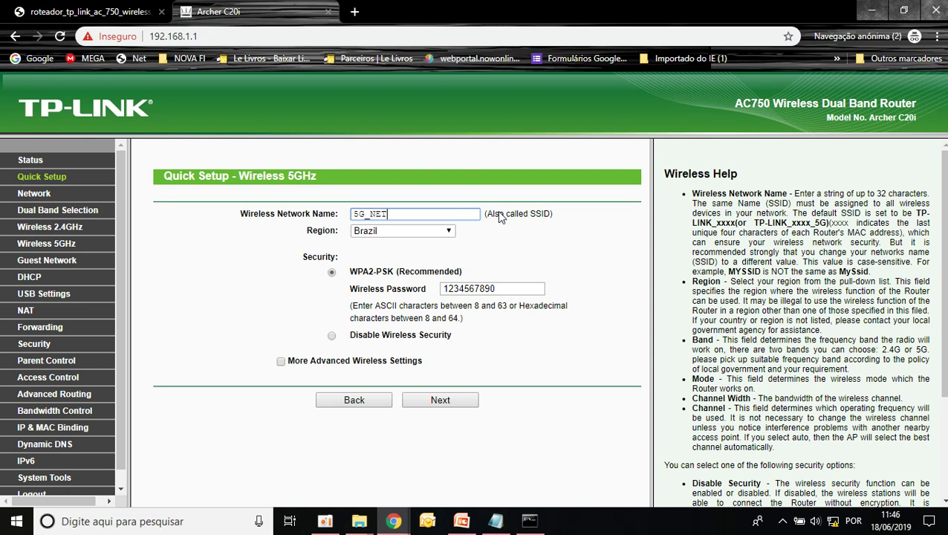
text(VIR)
text(TUA_10)
double_click(496, 290)
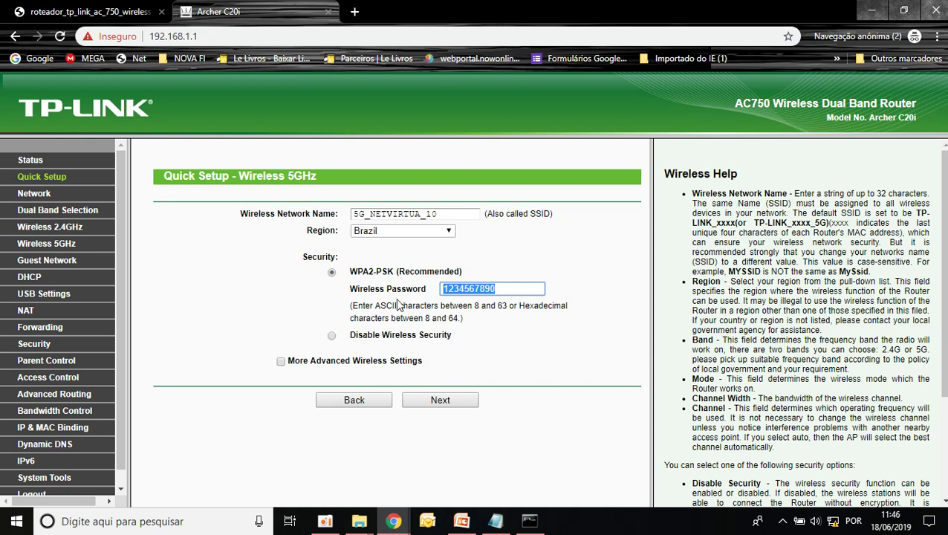
- Review the summary showing Dynamic IP and 2.4GHz Enabled, then save the configuration
click(441, 401)
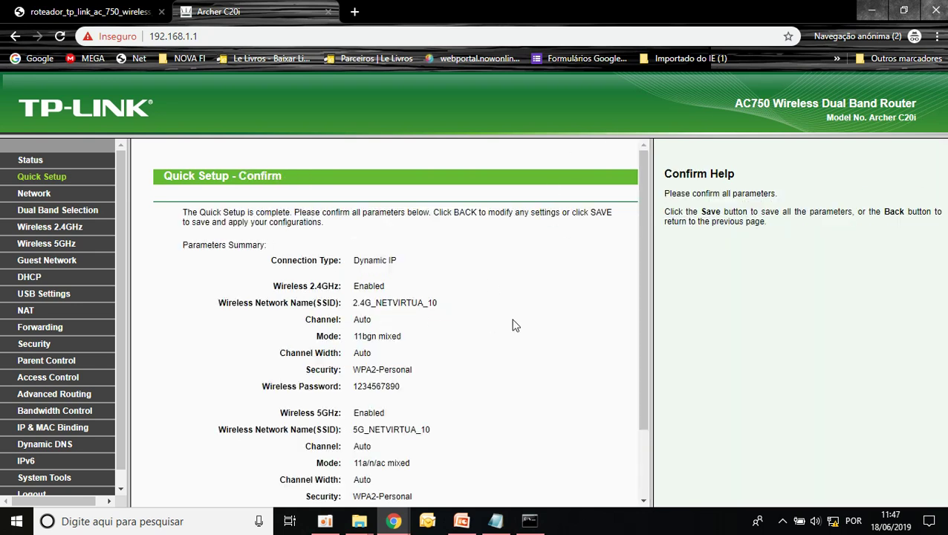
scroll(550, 357, down, 2)
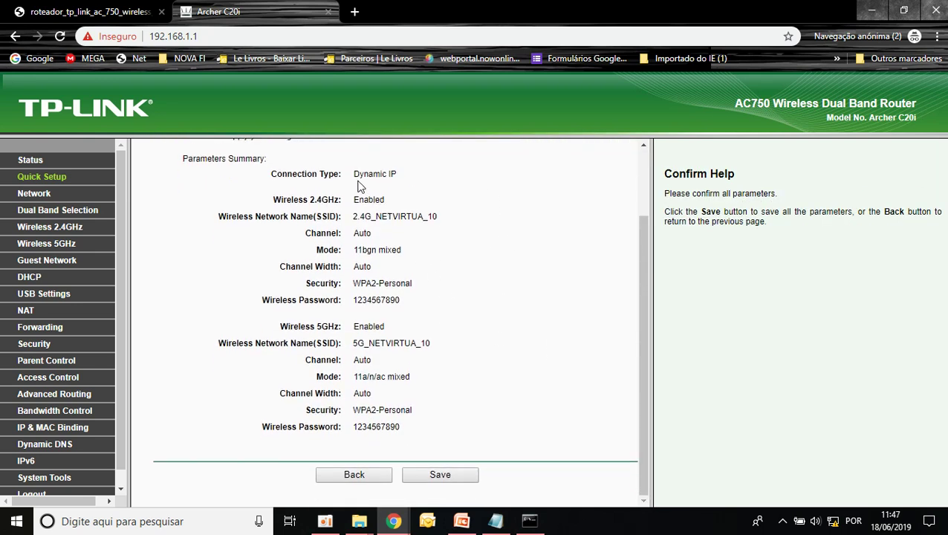
drag(423, 182, 308, 174)
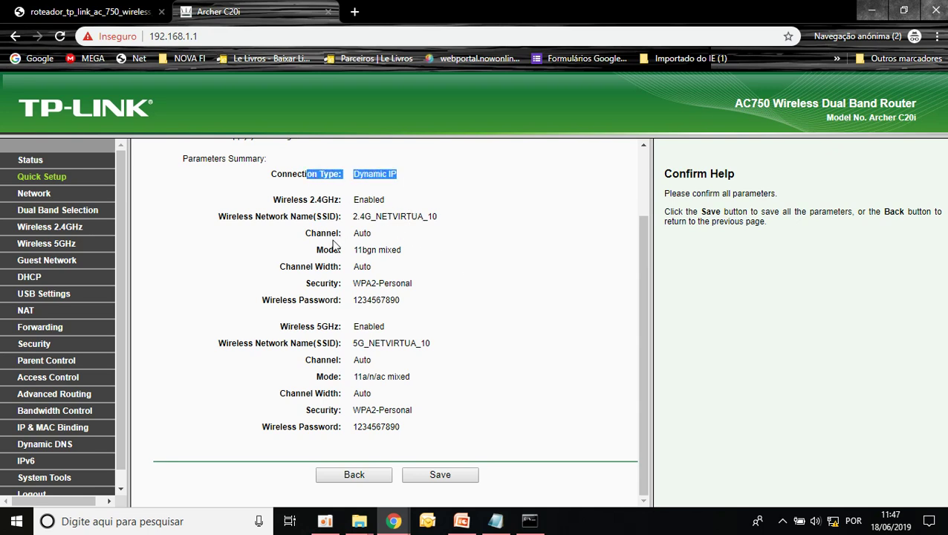
drag(399, 206, 314, 200)
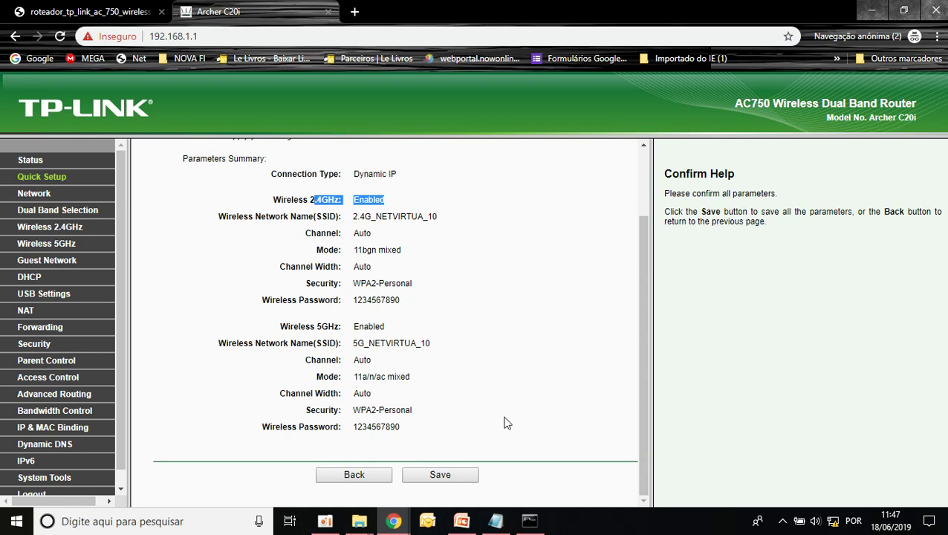
click(440, 476)
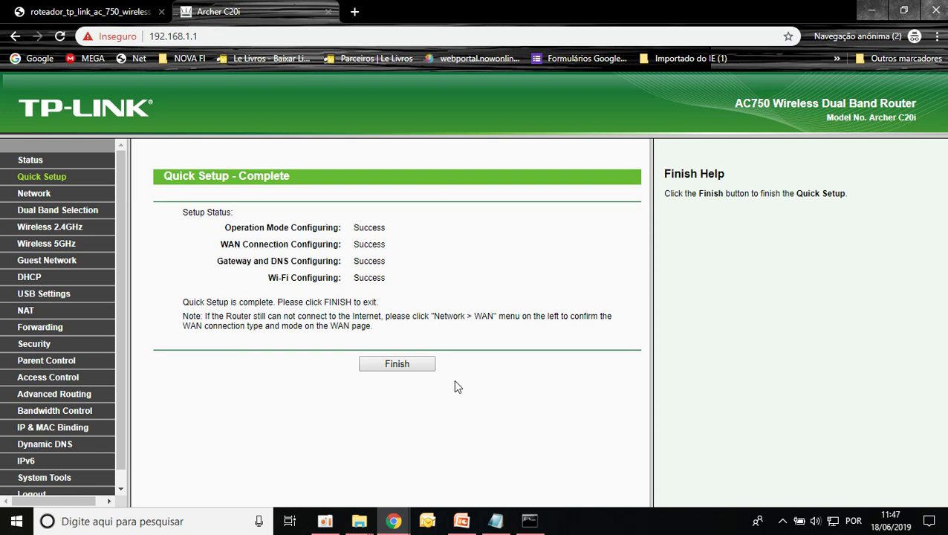
- Finish the Quick Setup wizard and return to the Status page showing SSID 2.4G_NETVIRTUA_10
click(387, 370)
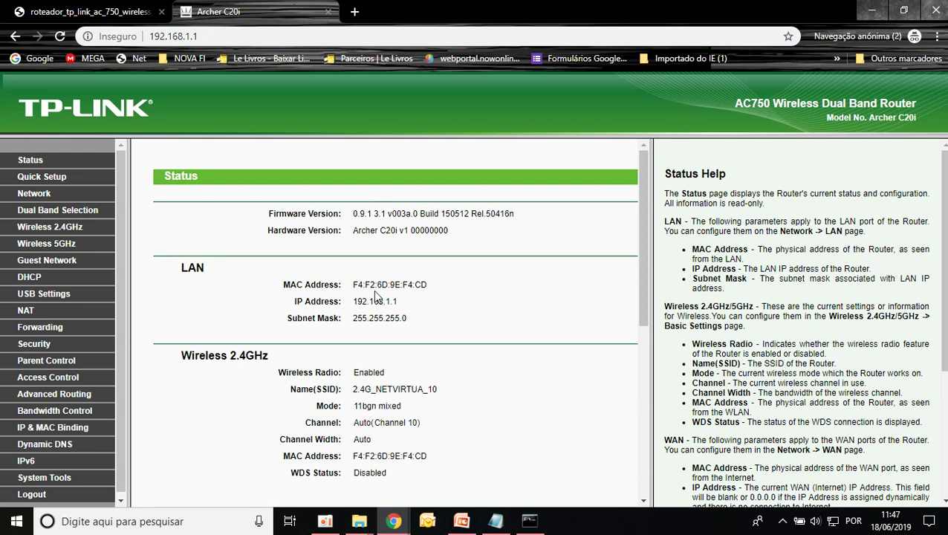
- Ping uol.com.br in the Command Prompt, confirm 4 of 4 replies, then minimize the console
click(529, 520)
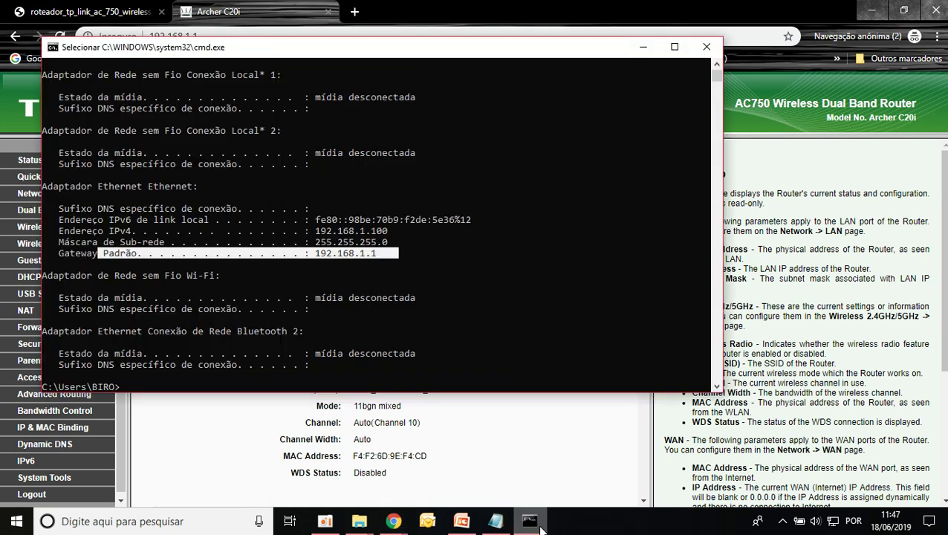
scroll(374, 276, down, 5)
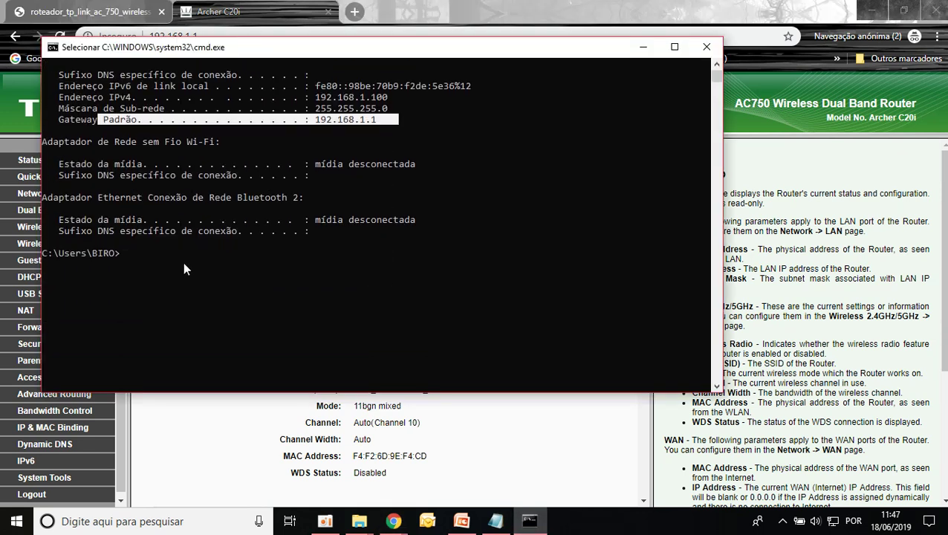
text(ping uol.com.br)
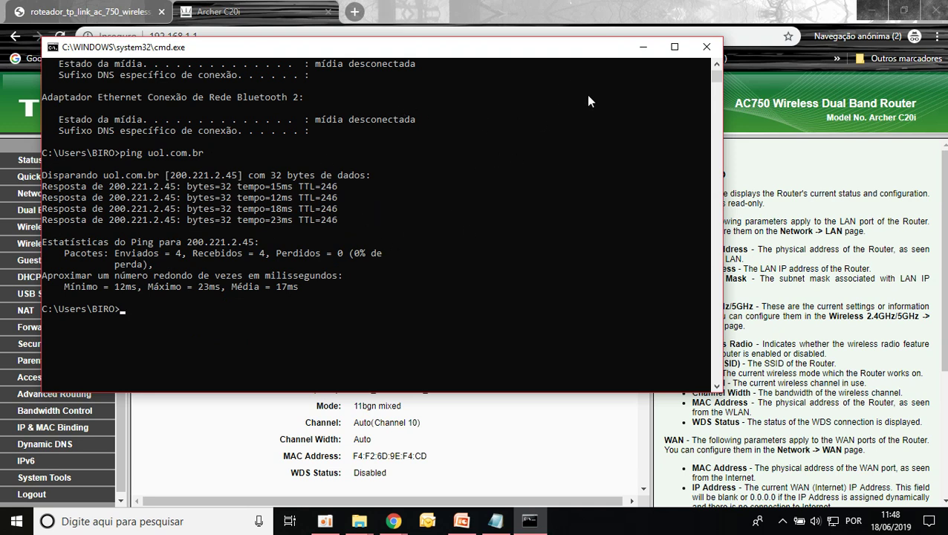
click(641, 47)
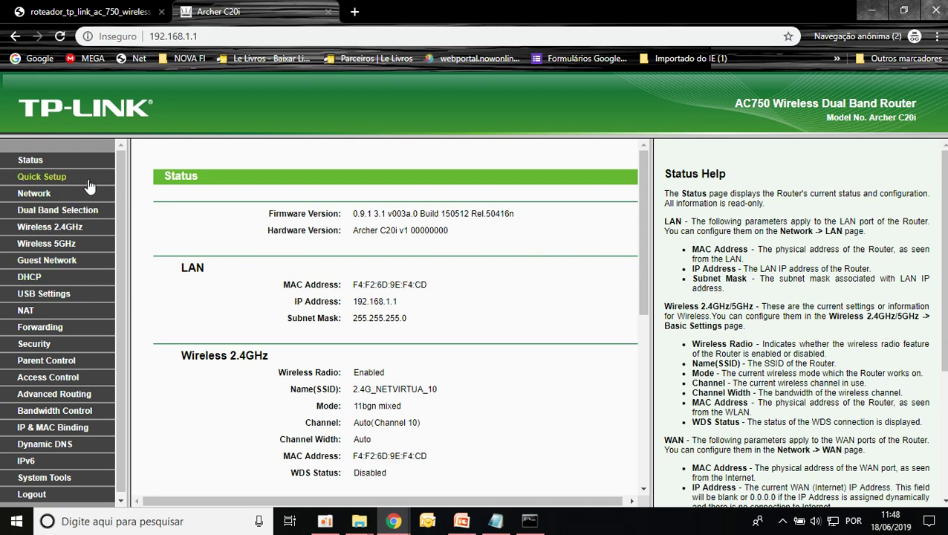
- Switch the WAN connection type to Static IP with IP address 190.47.89.147
click(26, 200)
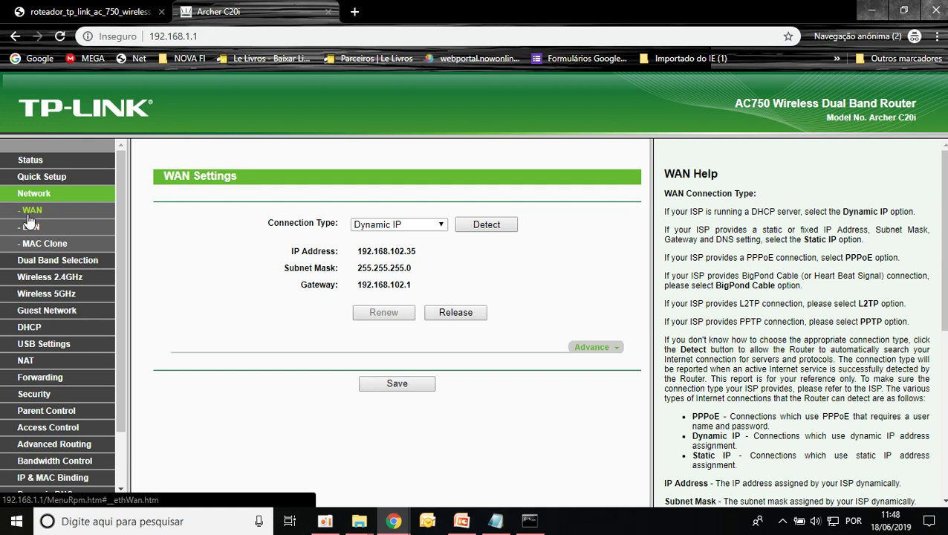
click(445, 226)
click(427, 249)
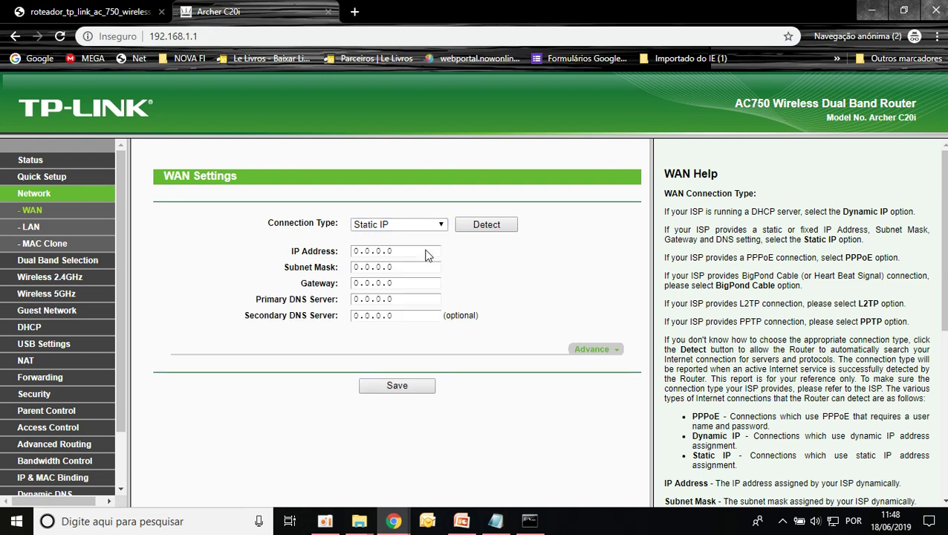
drag(405, 253, 290, 251)
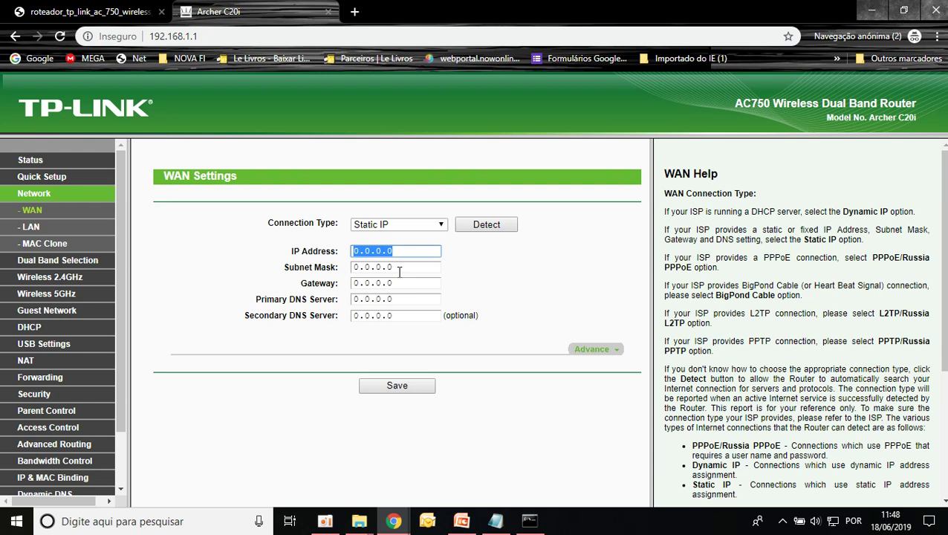
text(1)
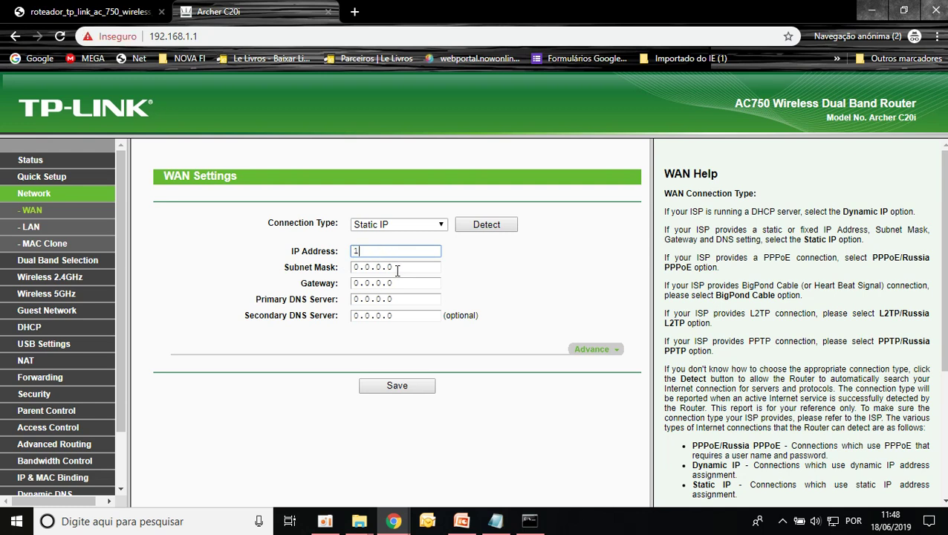
text(90.47.89.147)
- Set the default gateway to 190.47.89.1 by copying and trimming the IP address
drag(427, 251, 293, 276)
key(ctrl+c)
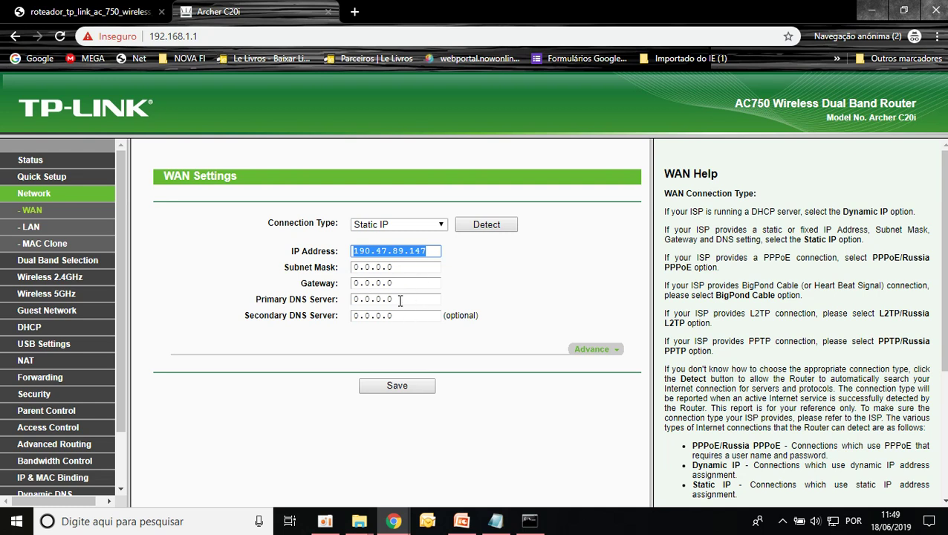
drag(401, 283, 272, 286)
key(ctrl+v)
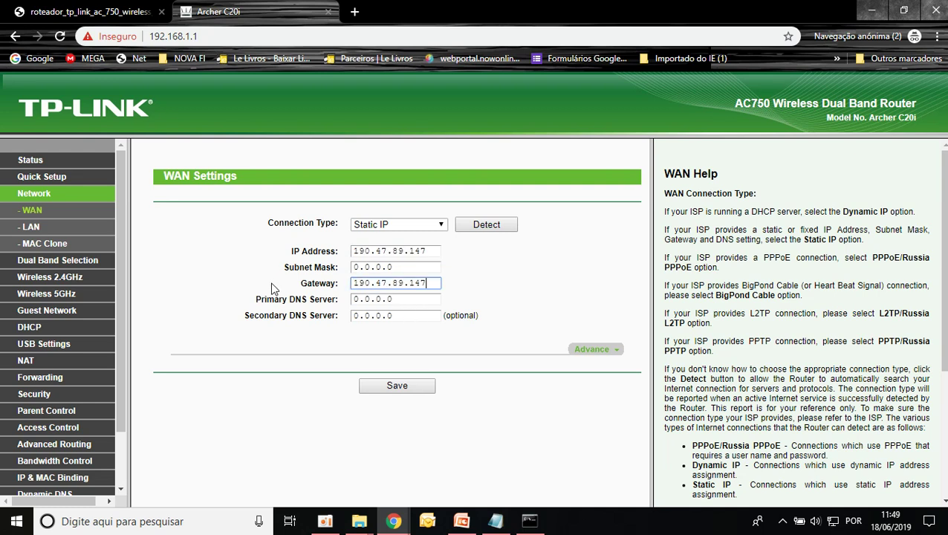
drag(416, 283, 496, 281)
key(BackSpace)
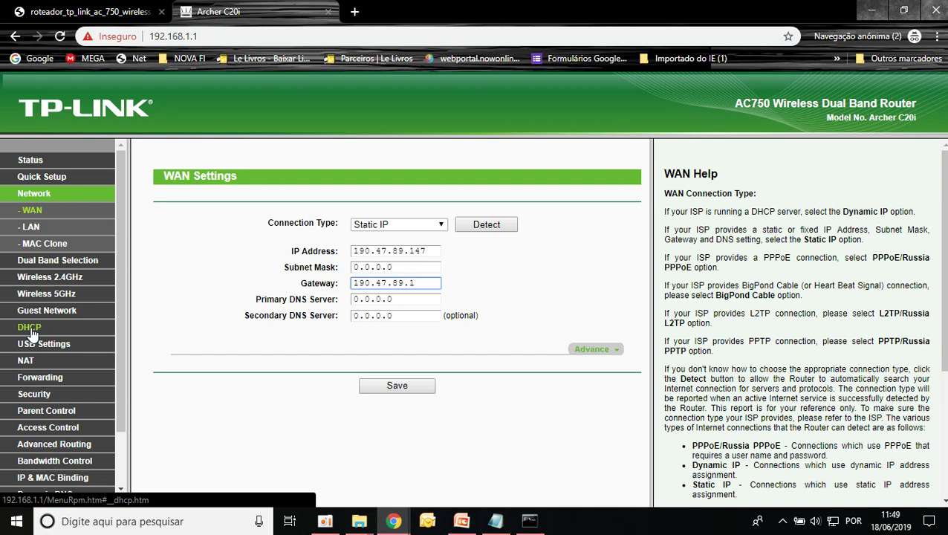
- Enter the WAN subnet mask 255.255.255.0
key(shift+Tab)
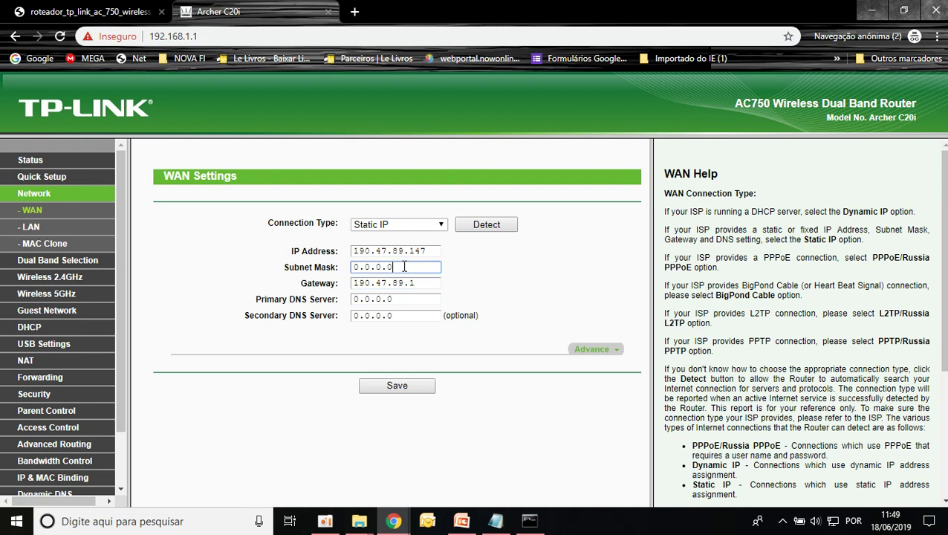
text(255.255.)
text(255.0)
- Set Primary DNS to 201.100.111.45 and copy it into the Secondary DNS field
click(420, 299)
click(417, 315)
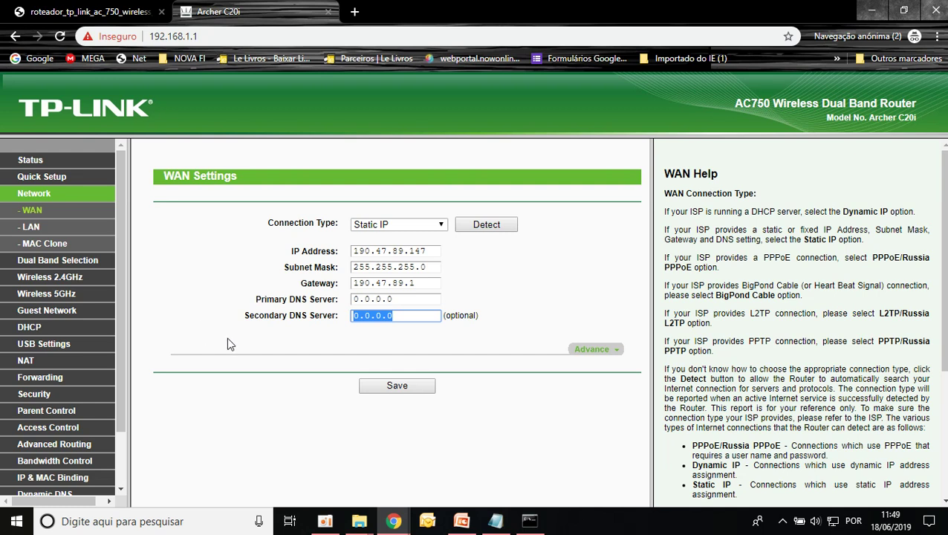
click(402, 299)
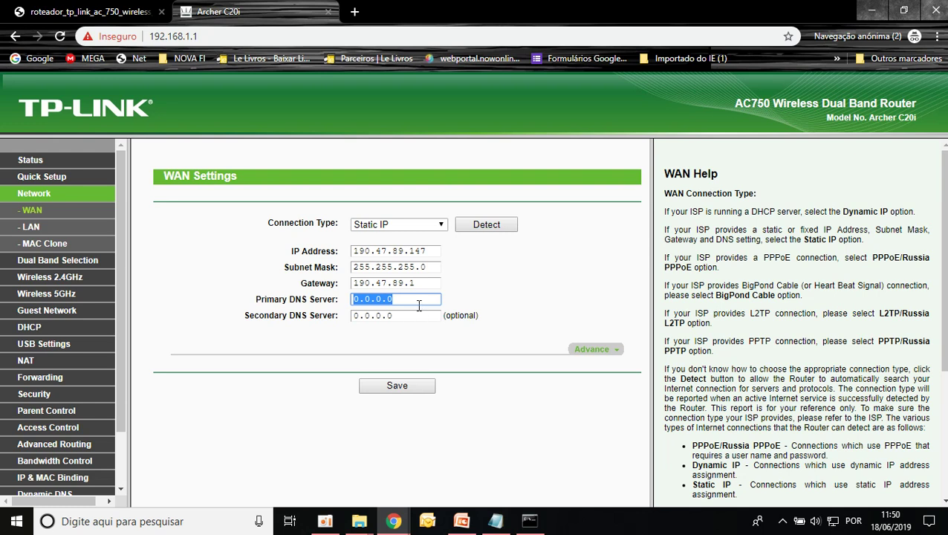
text(201.100.111.)
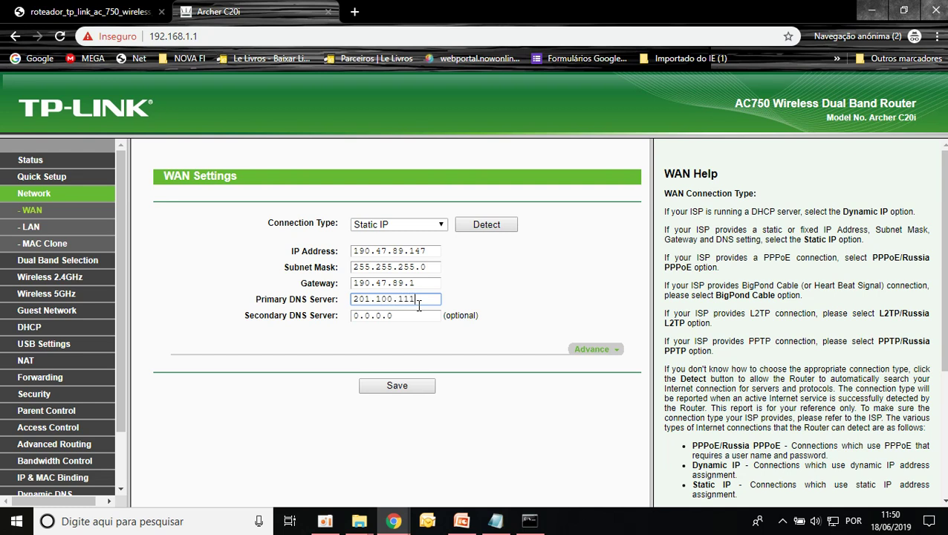
text(45)
drag(437, 299, 190, 297)
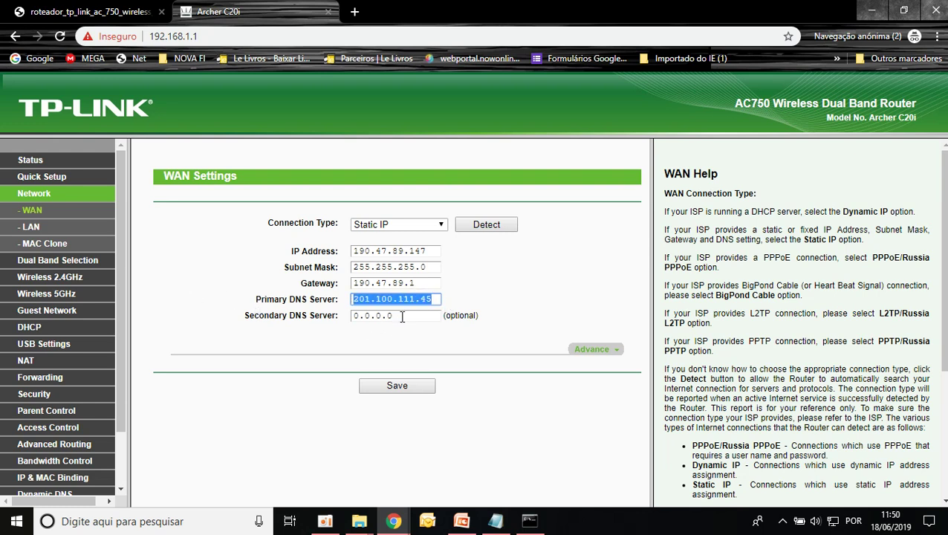
key(ctrl+c)
key(Tab)
key(ctrl+v)
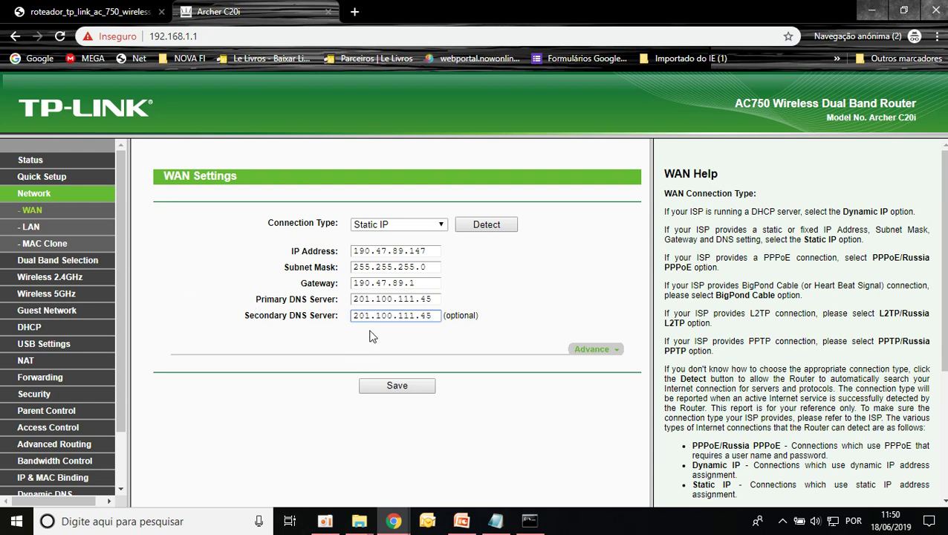